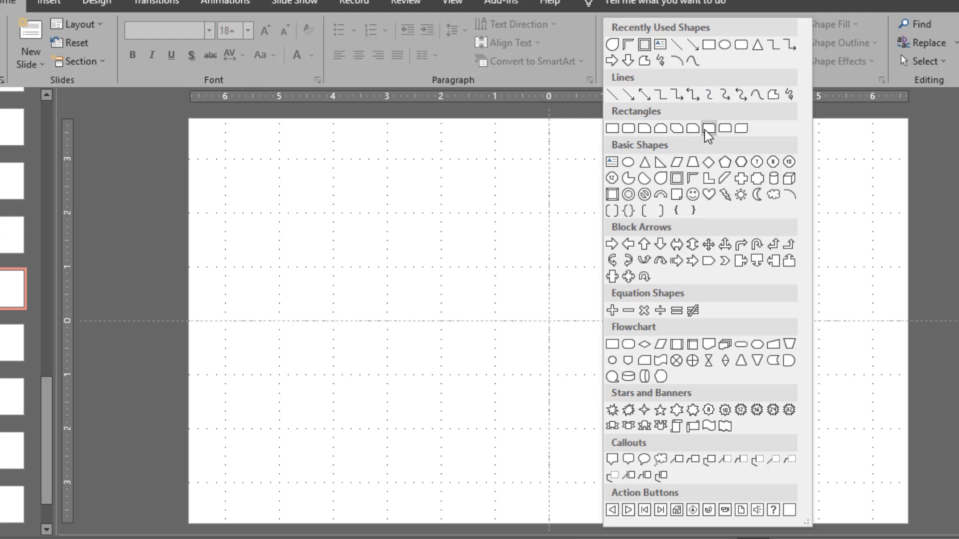
Draw a closed four-sided freeform shape about 1" wide and 1.81" tall, with its lower-right corner near the slide centre
left_click(773, 94)
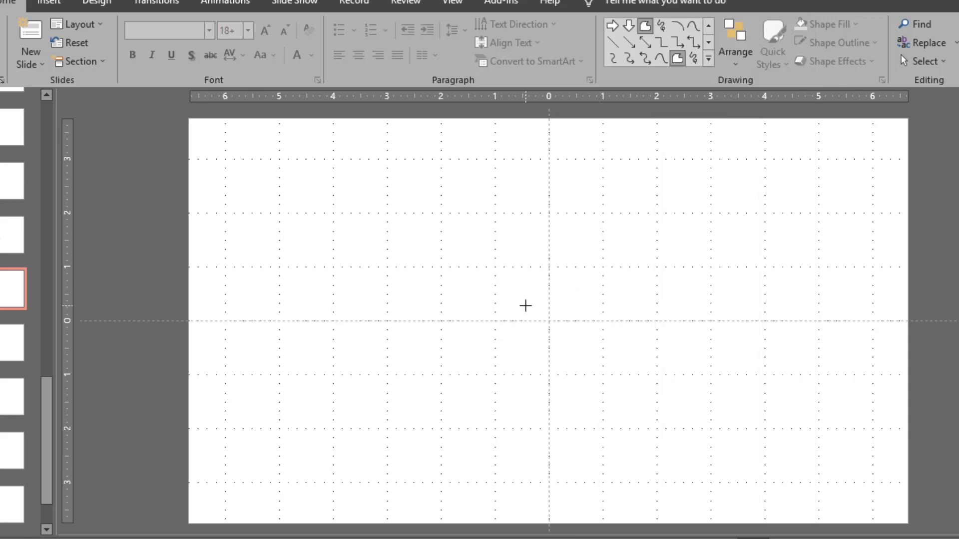
scroll(526, 305, "up", 3)
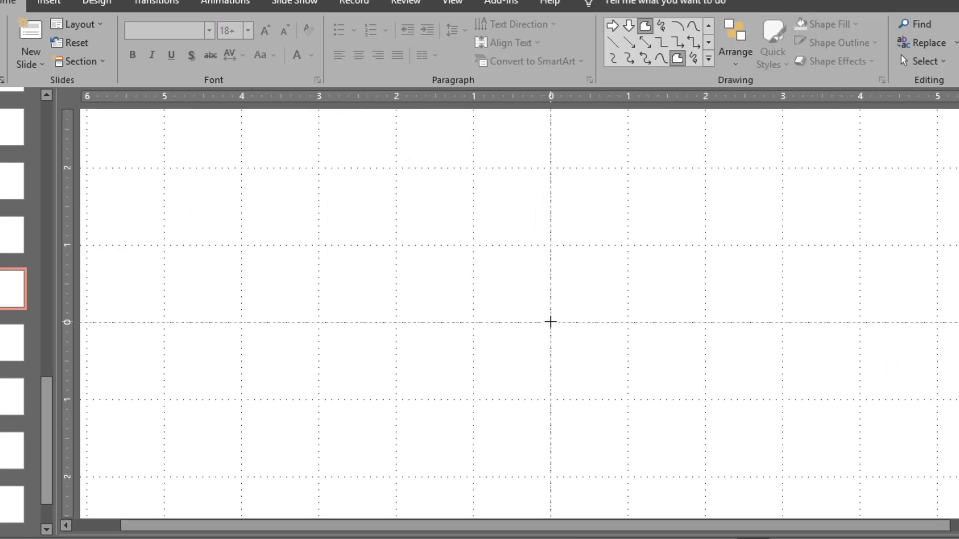
left_click(550, 321)
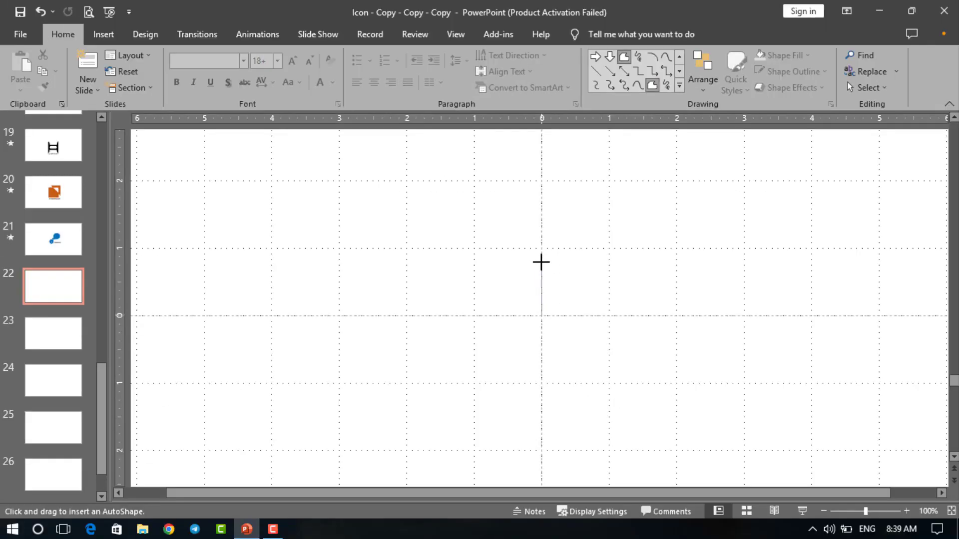
left_click(540, 261)
left_click(474, 207)
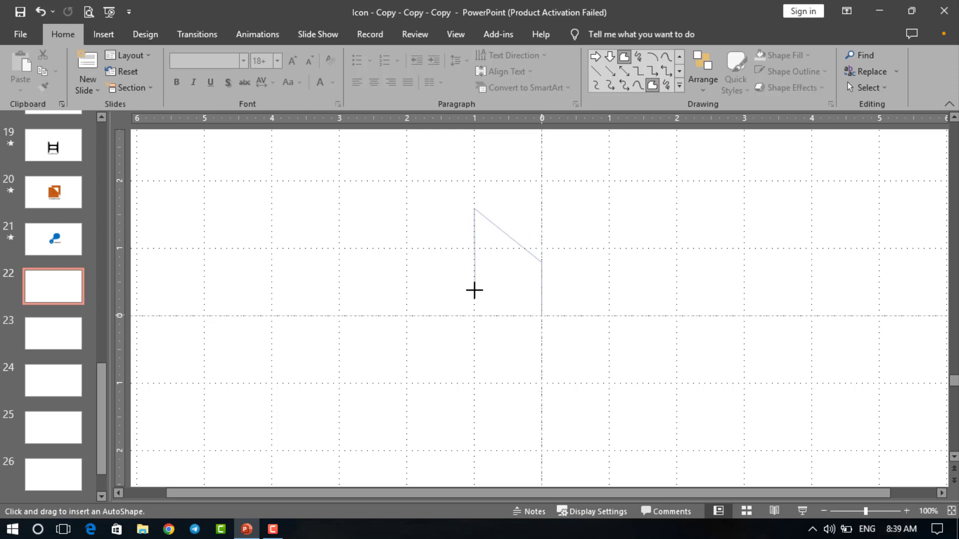
left_click(474, 290)
double_click(542, 313)
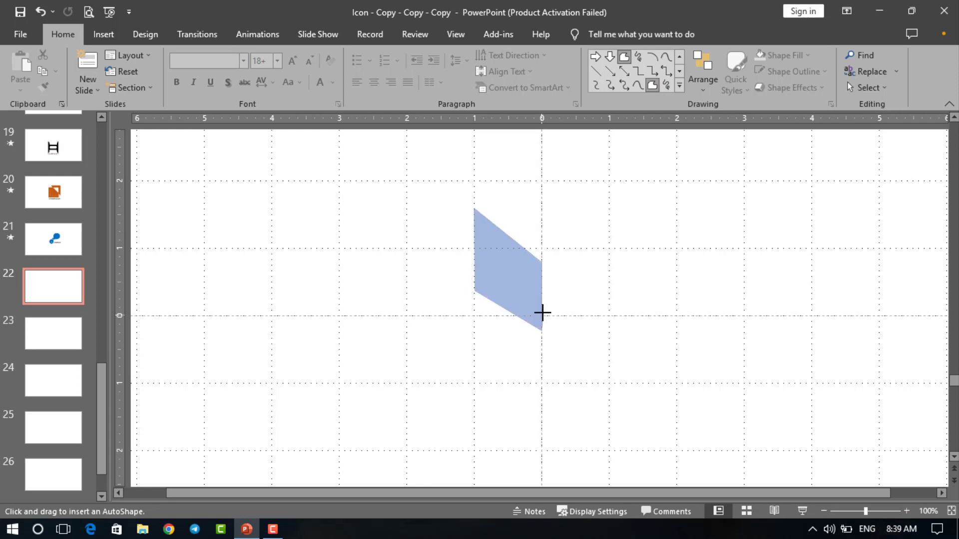
Edit the freeform's points so its top edge curves into the upper-right corner and its bottom edge curves from the lower-left corner
right_click(526, 288)
left_click(560, 329)
scroll(558, 305, "up", 5)
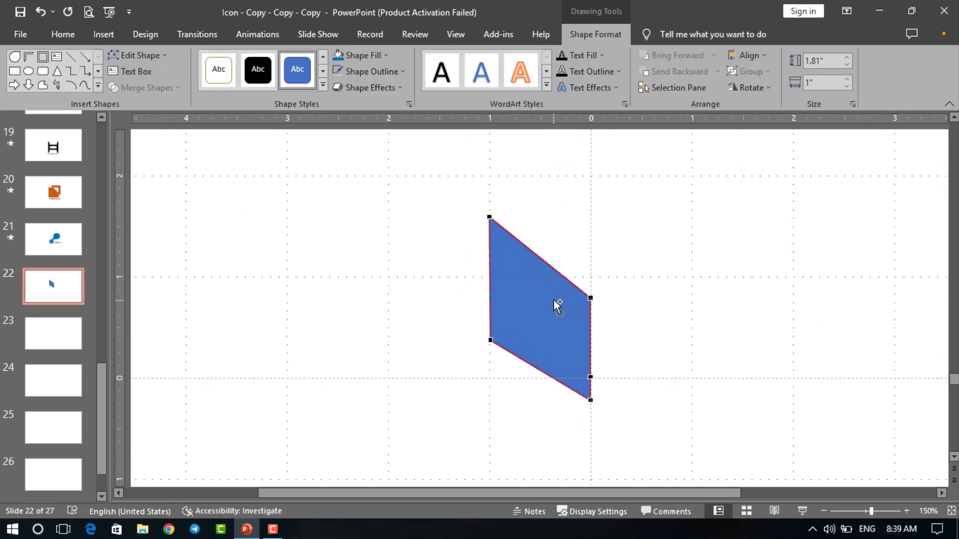
left_click(590, 299)
left_click_drag(556, 270, 578, 248)
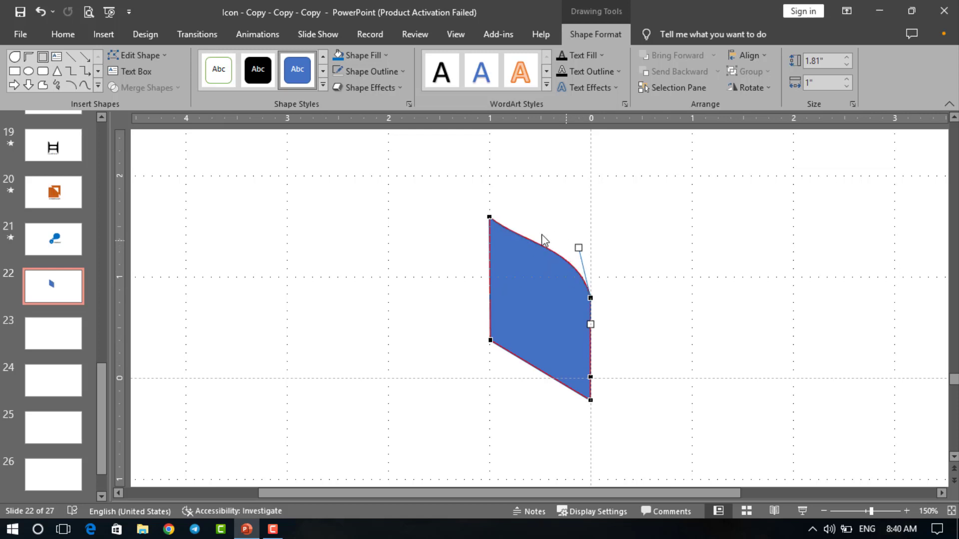
left_click(492, 218)
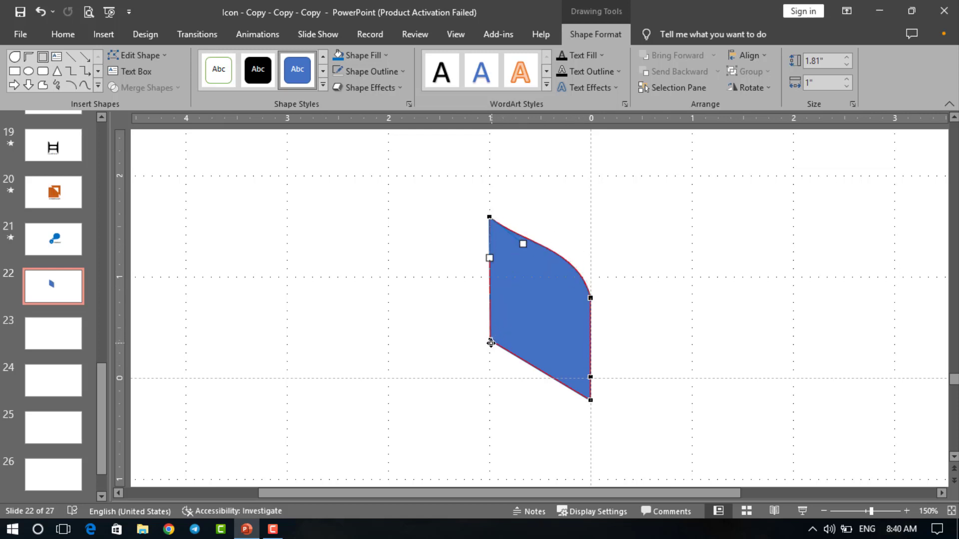
left_click(490, 341)
left_click_drag(524, 360, 499, 377)
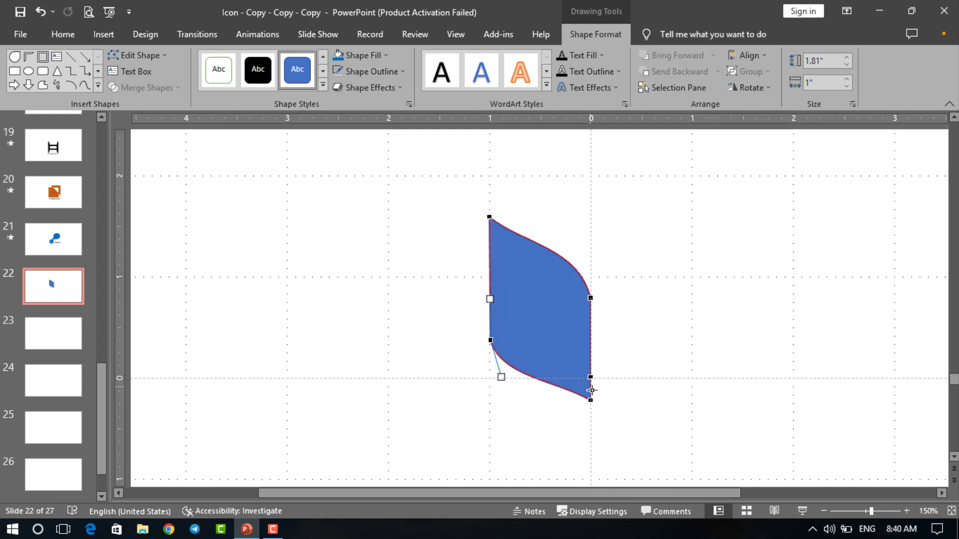
Lower both right-hand corners slightly, making the shape about 1.86" tall, and steepen the curve at the upper-right corner
left_click(590, 400)
left_click_drag(589, 384, 590, 405)
left_click(590, 298)
left_click_drag(591, 301, 590, 304)
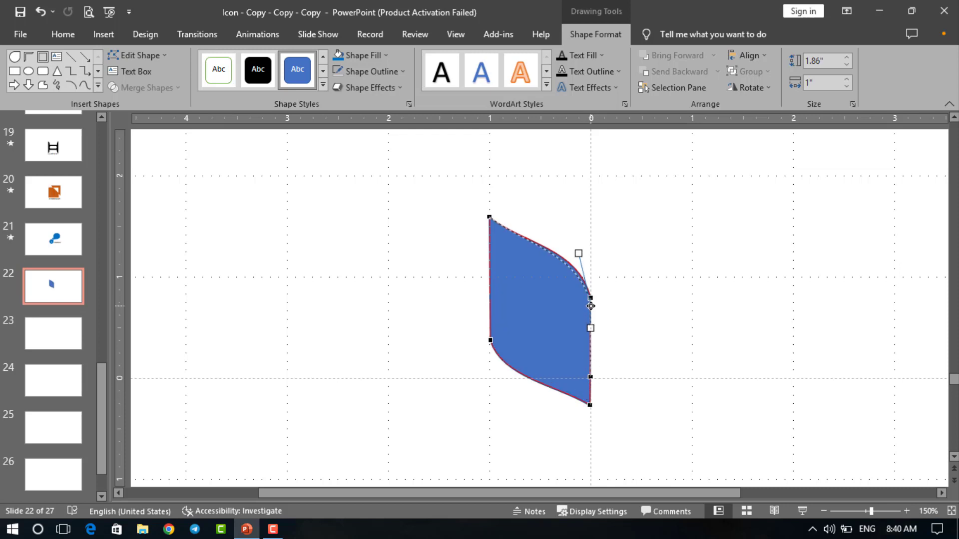
left_click_drag(578, 253, 586, 240)
Refine the curve handles at the upper-left, upper-right and lower-left points to smooth the leaf outline, and finish point editing
left_click(489, 217)
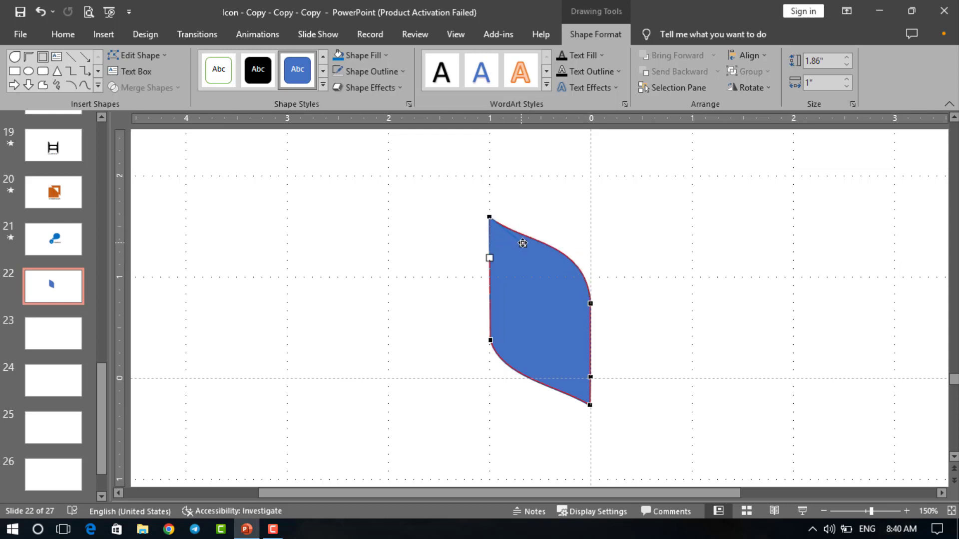
left_click_drag(523, 241, 510, 252)
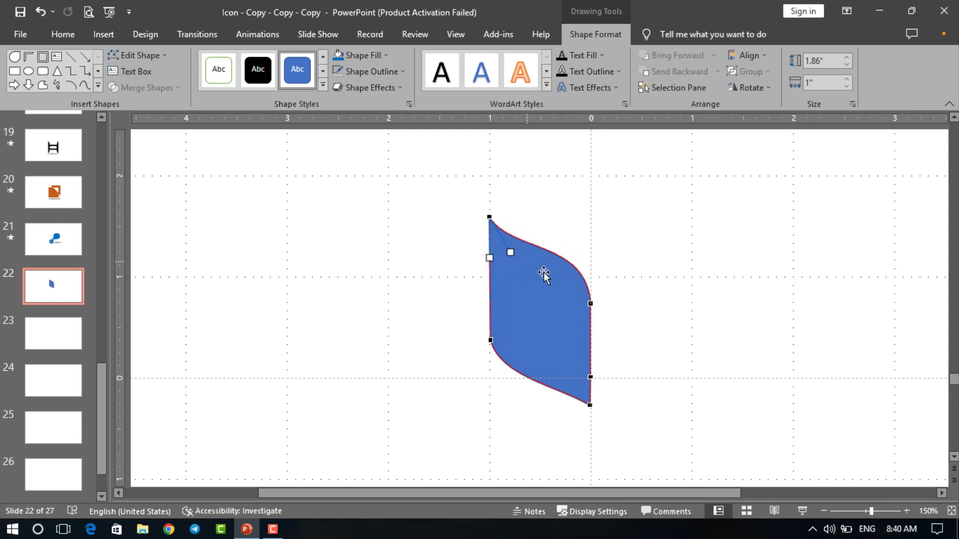
left_click(589, 303)
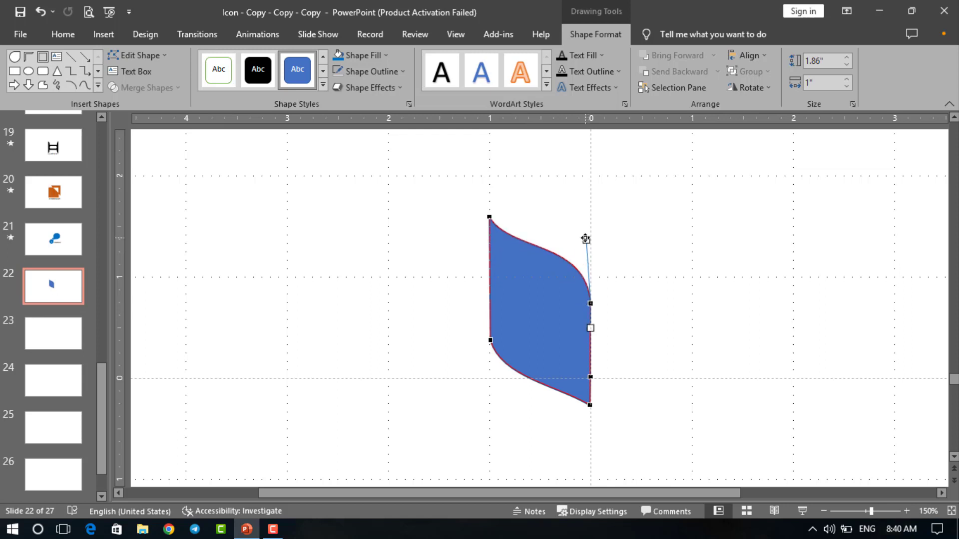
left_click_drag(586, 240, 593, 238)
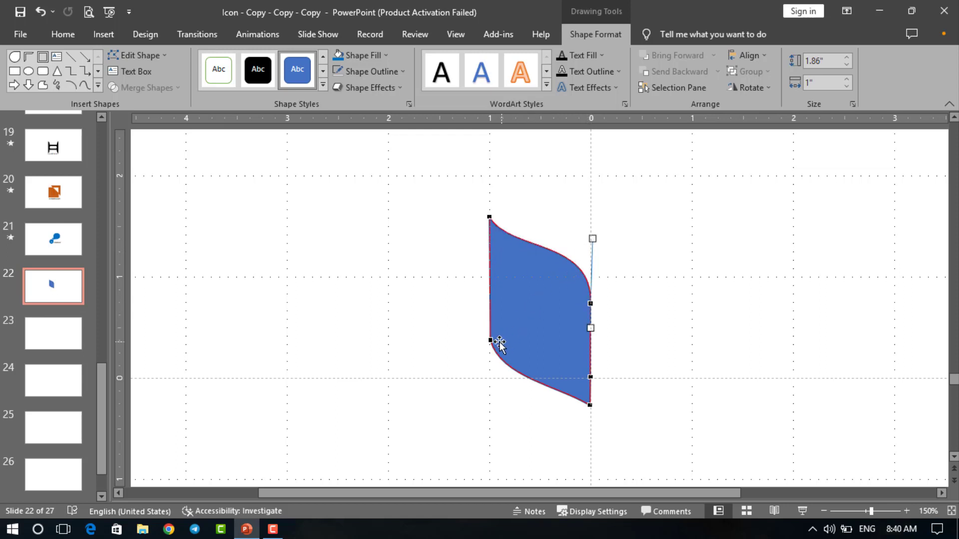
left_click(491, 340)
left_click_drag(501, 378, 494, 381)
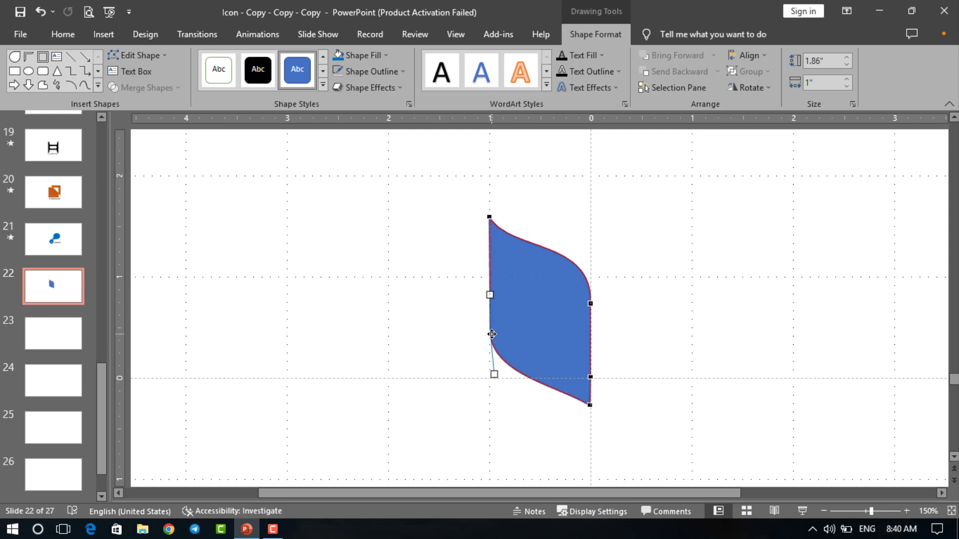
left_click(616, 403)
Apply the solid black shape style to the leaf shape
left_click(565, 315)
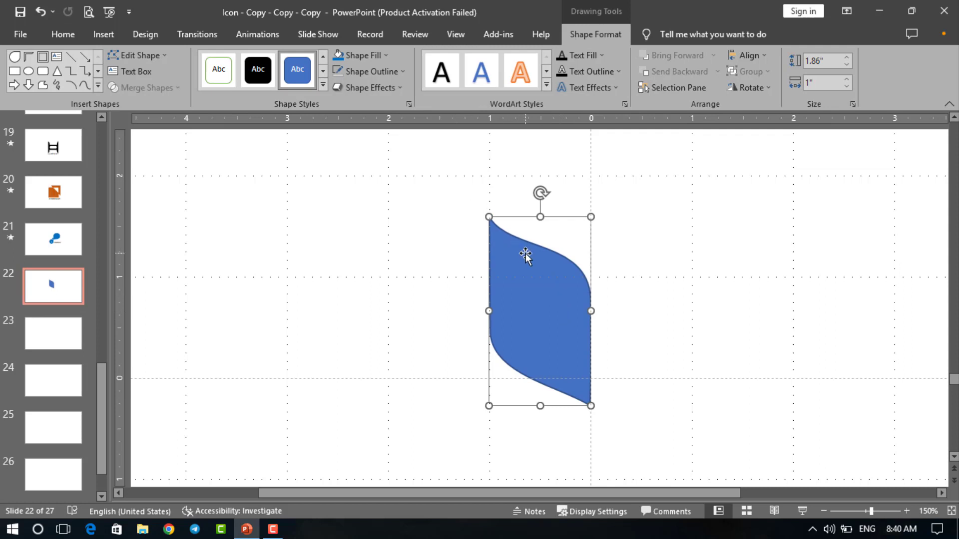
left_click(258, 70)
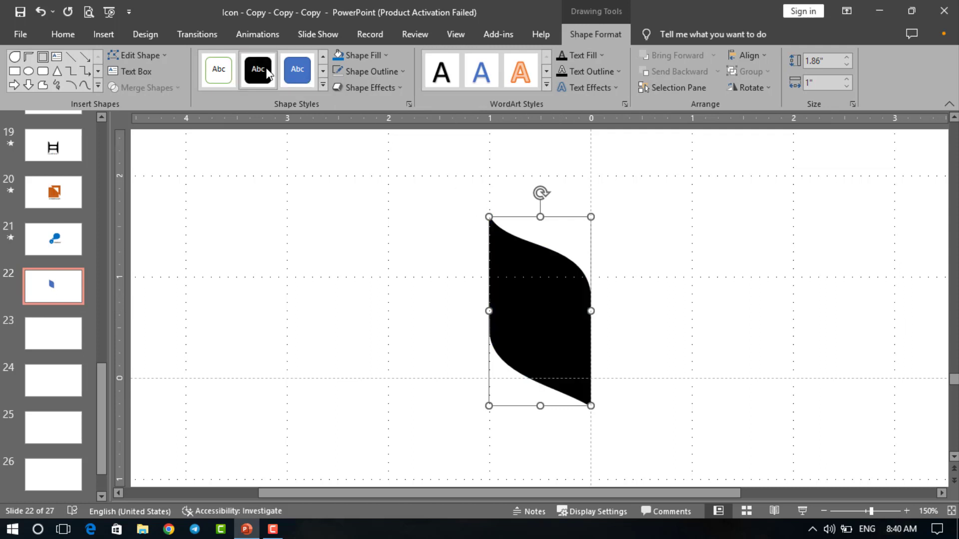
left_click(396, 264)
Duplicate the black leaf, place the copy to the right of the original and flip it vertically
left_click(555, 302)
key("ctrl+d")
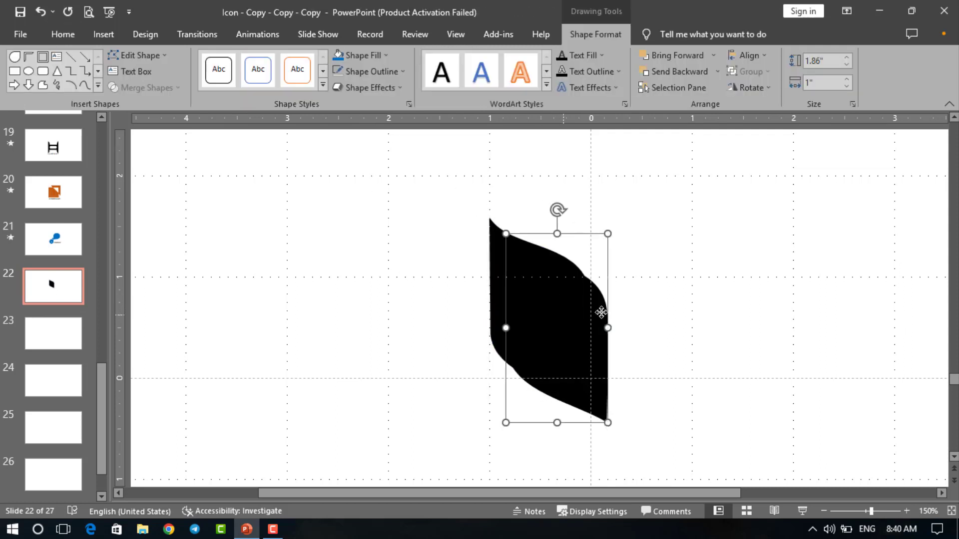
left_click_drag(601, 312, 665, 347)
left_click(749, 87)
left_click(756, 140)
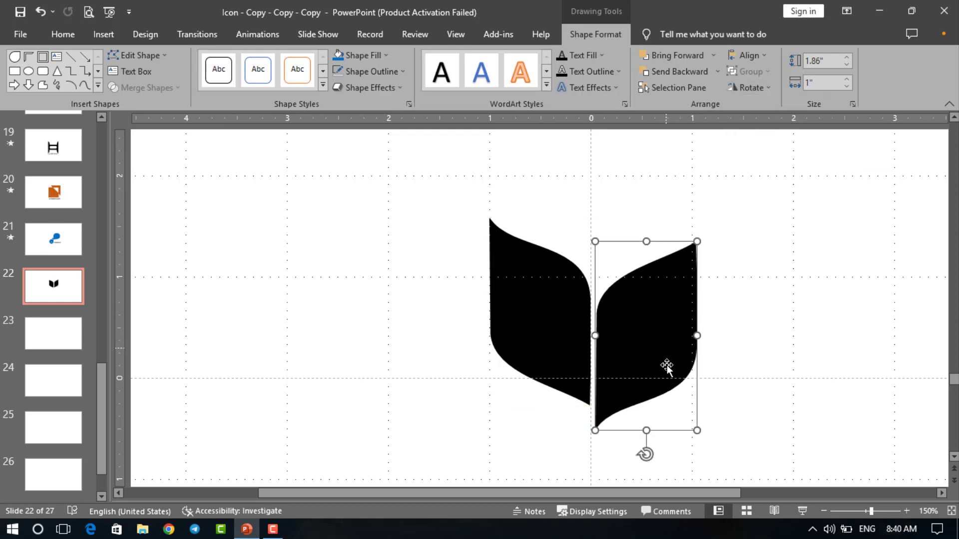
Enlarge the right leaf to about 1.41" wide by 2.62" tall and shift it slightly away from the left leaf
left_click_drag(697, 432, 734, 452)
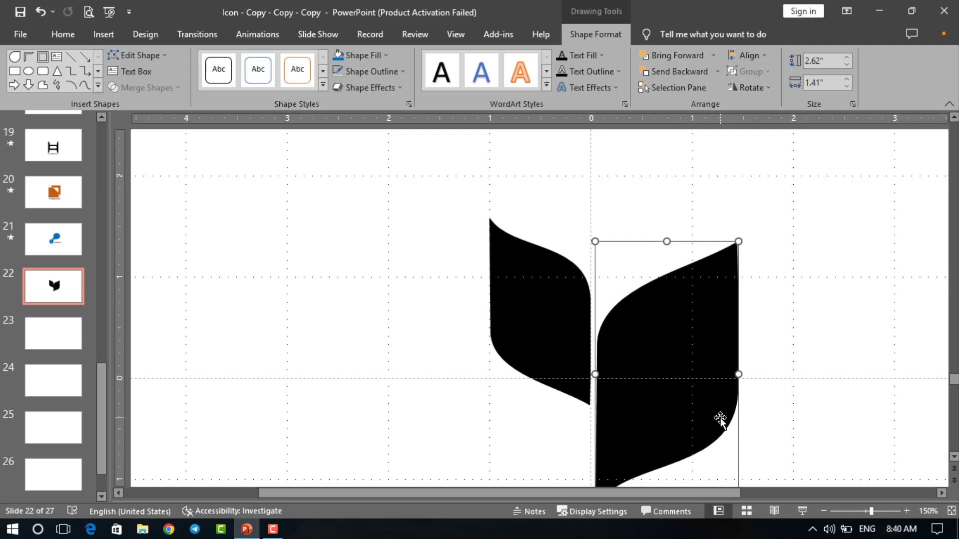
scroll(719, 415, "down", 3)
left_click_drag(695, 339, 699, 333)
left_click(805, 353)
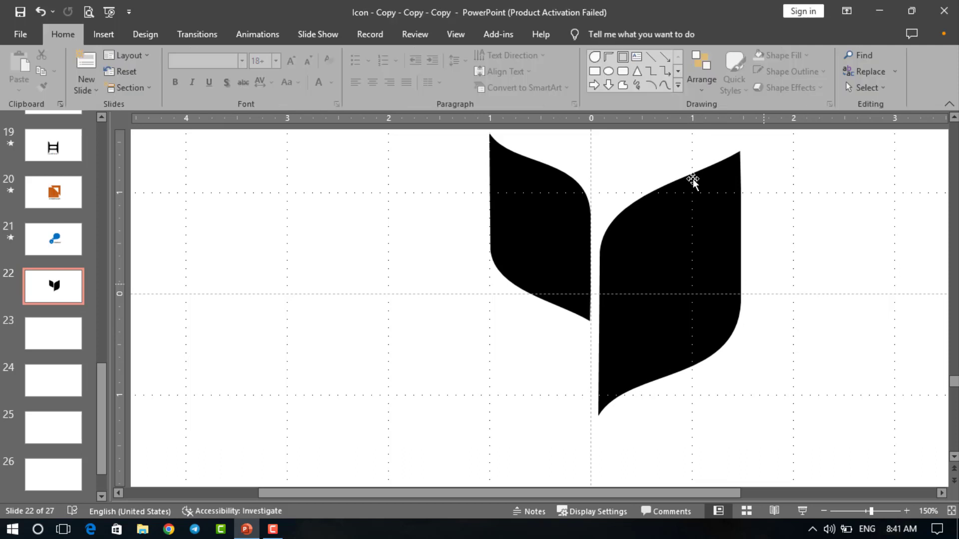
Insert a hollow circle about 1.79" in diameter at the right leaf's edge and thin its ring
left_click(678, 85)
left_click(630, 216)
left_click_drag(698, 205, 878, 386)
left_click_drag(743, 296, 707, 290)
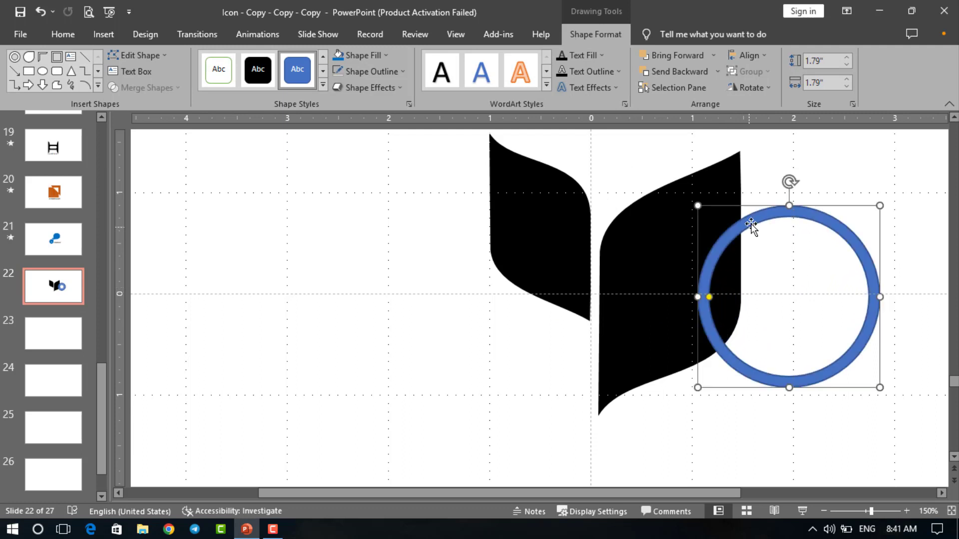
Move the ring over the lower part of the right leaf and fine-tune its thickness
left_click_drag(752, 225, 684, 324)
left_click_drag(639, 402, 635, 405)
left_click_drag(777, 339, 771, 339)
scroll(438, 343, "up", 5)
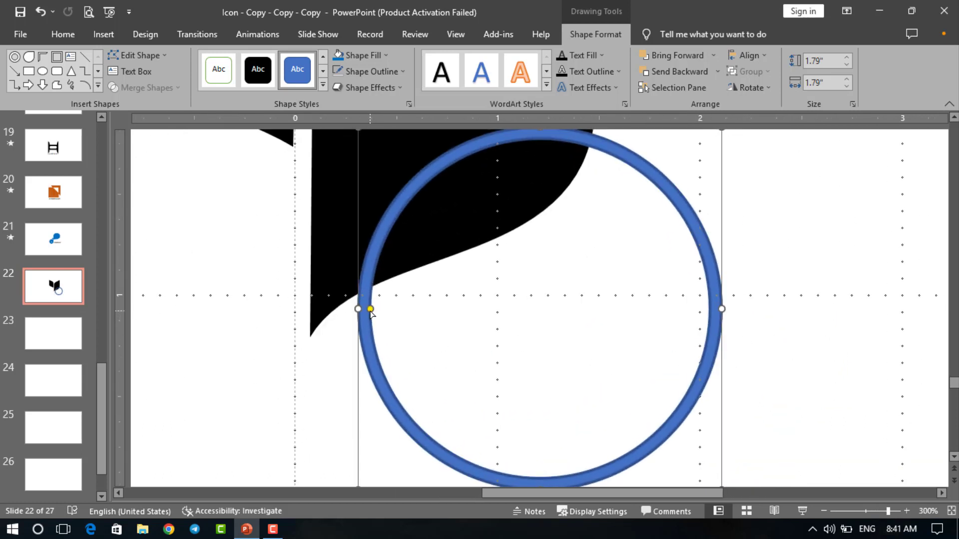
left_click_drag(370, 312, 370, 313)
scroll(404, 307, "down", 5)
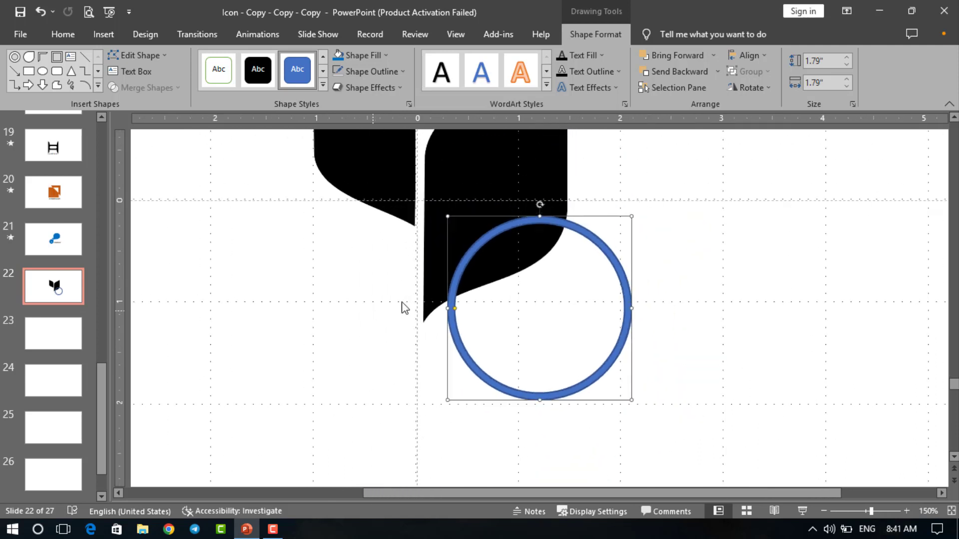
Place a copy of the ring offset up and to the right of the first, make it thinner and adjust its position
mouse_move(580, 235)
left_mouse_down()
mouse_move(577, 256)
mouse_move(593, 227)
left_mouse_up()
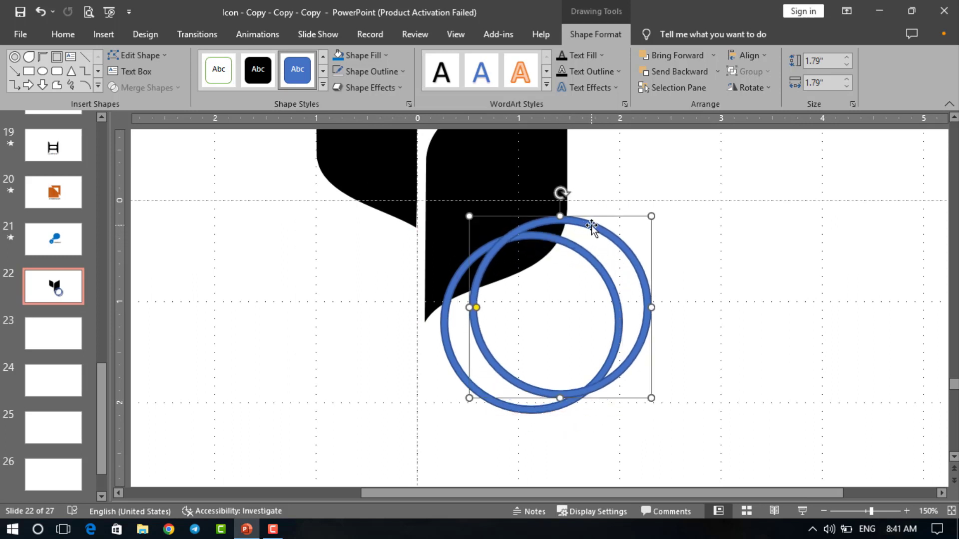
scroll(584, 238, "up", 10)
left_click_drag(371, 308, 361, 308)
scroll(612, 149, "down", 10)
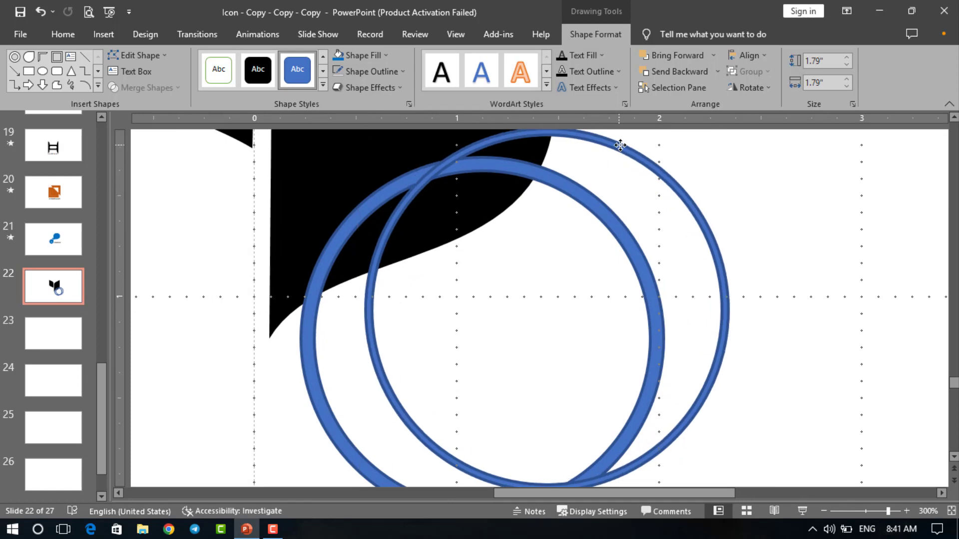
scroll(627, 153, "down", 3)
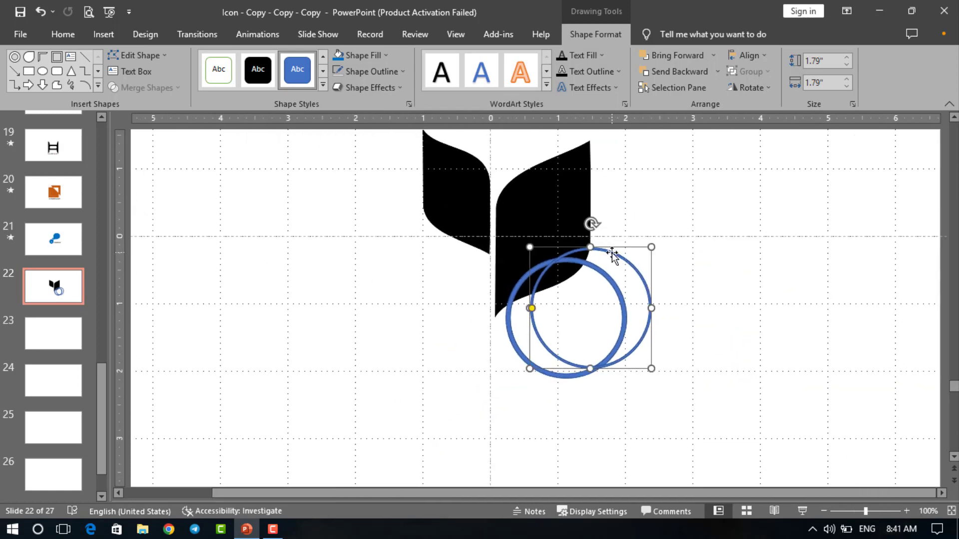
left_click_drag(615, 252, 608, 255)
scroll(608, 255, "up", 5)
left_click(515, 292)
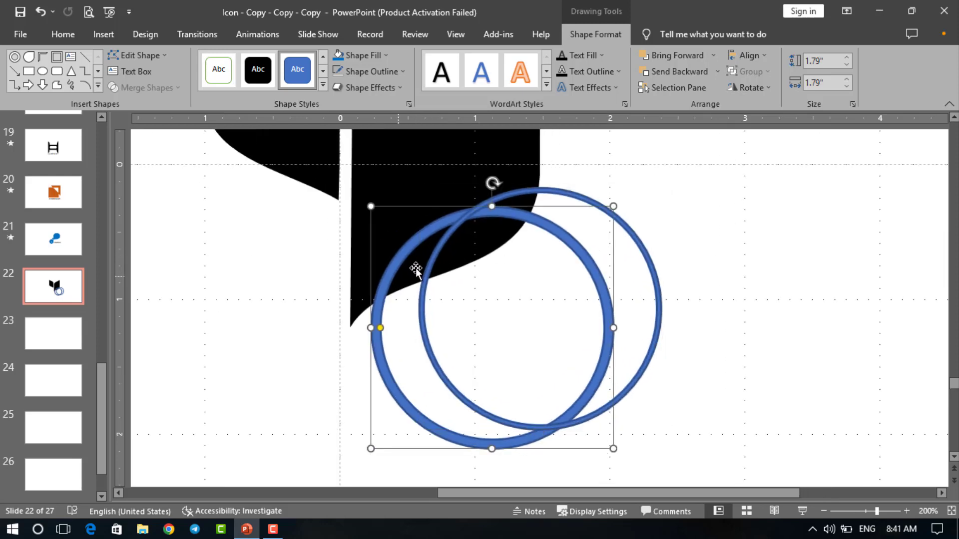
scroll(496, 244, "down", 4)
left_click(632, 256, "shift")
left_click(545, 182, "shift")
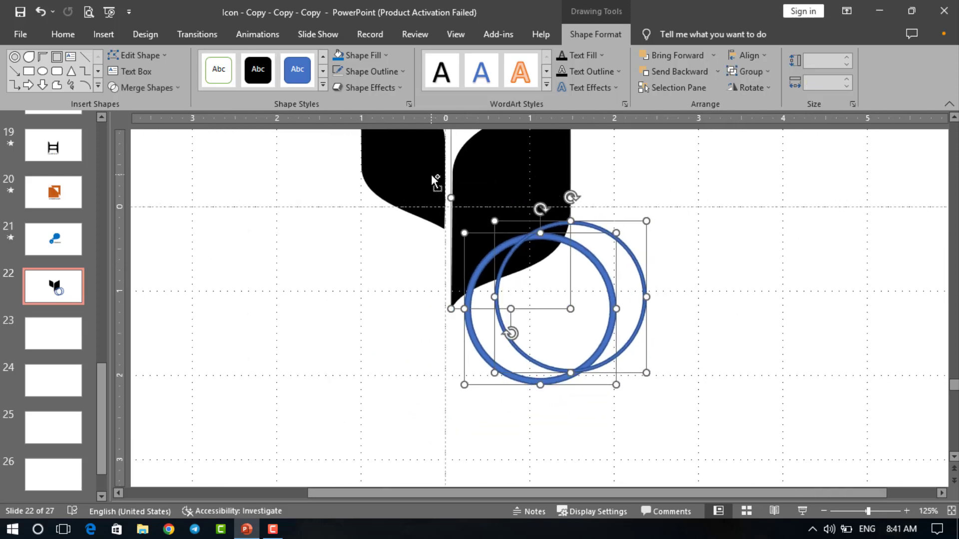
left_click(431, 175, "shift")
left_click(663, 202)
Fragment the right leaf together with the two overlapping rings
left_click(542, 162)
left_click(597, 229, "ctrl")
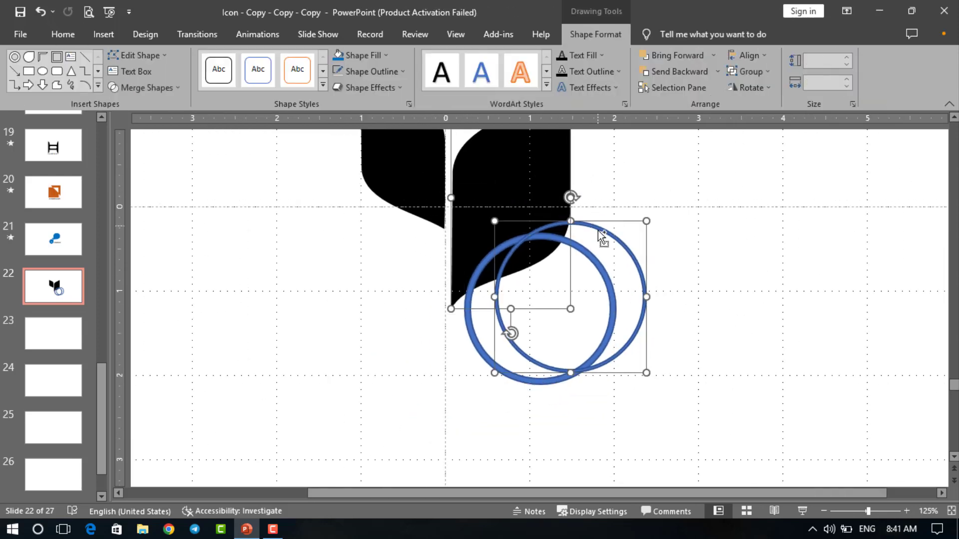
left_click(590, 254, "ctrl")
left_click(172, 87)
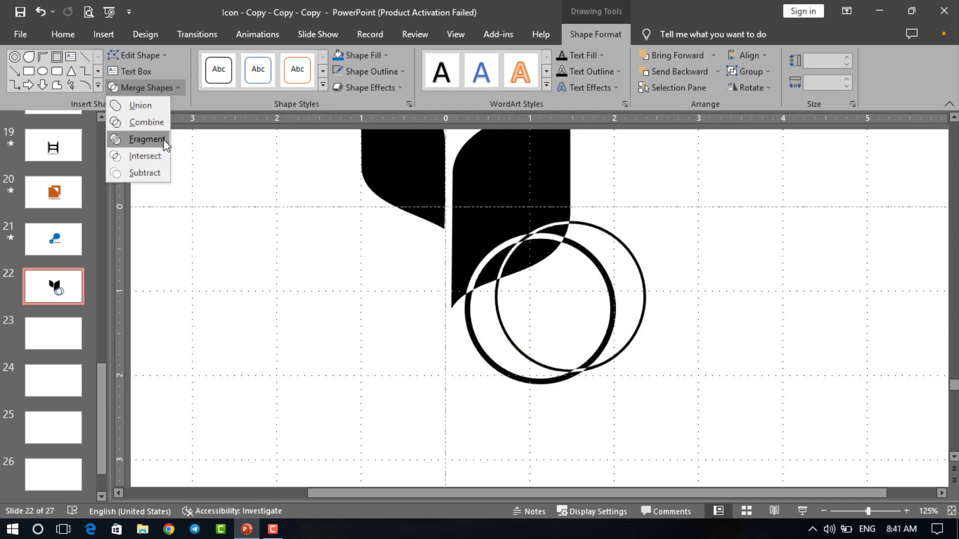
left_click(163, 140)
left_click(216, 255)
Delete the first ring's outside fragments and the overlapping rings' inner fragments below the right leaf
left_click(478, 326)
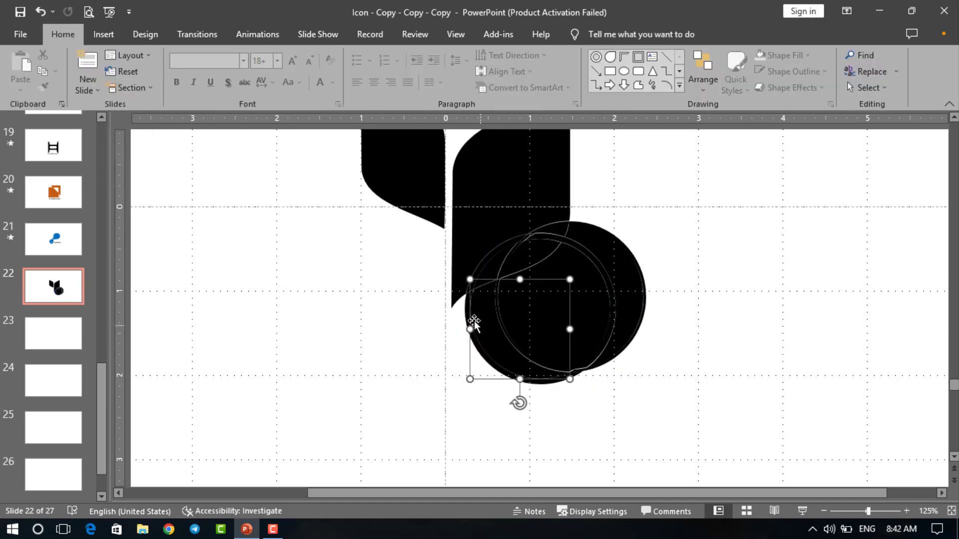
key("Delete")
left_click(472, 336)
key("Delete")
left_click(508, 327)
key("Delete")
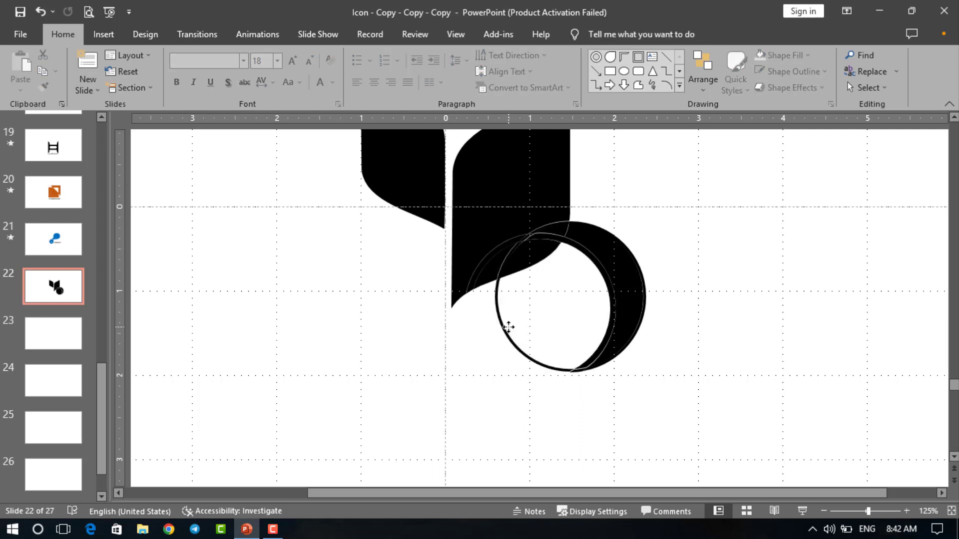
left_click(505, 328)
key("Delete")
Delete the remaining crescent fragments to the right of the leaf and the small leftover sliver beneath it
left_click(606, 298)
left_click(612, 274)
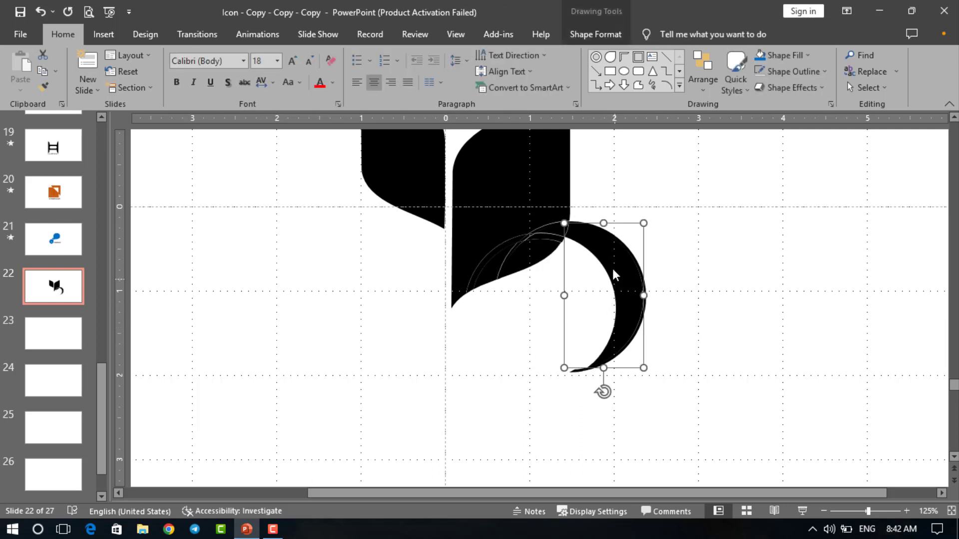
key("Delete")
left_click(589, 228)
key("Delete")
scroll(587, 223, "up", 5)
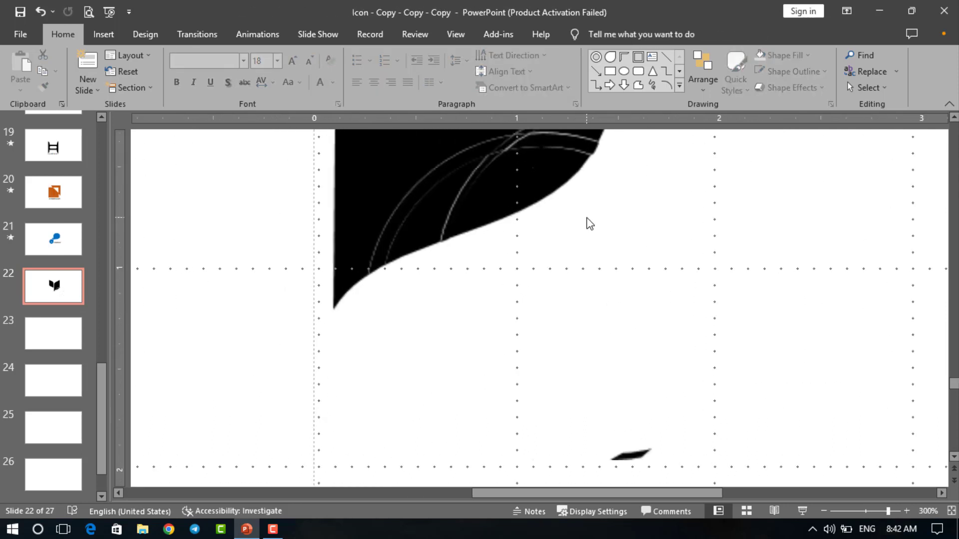
left_click(634, 460)
key("Delete")
Delete the thinner ring's fragments inside the right leaf to open a narrow curved cut
scroll(625, 364, "up", 3)
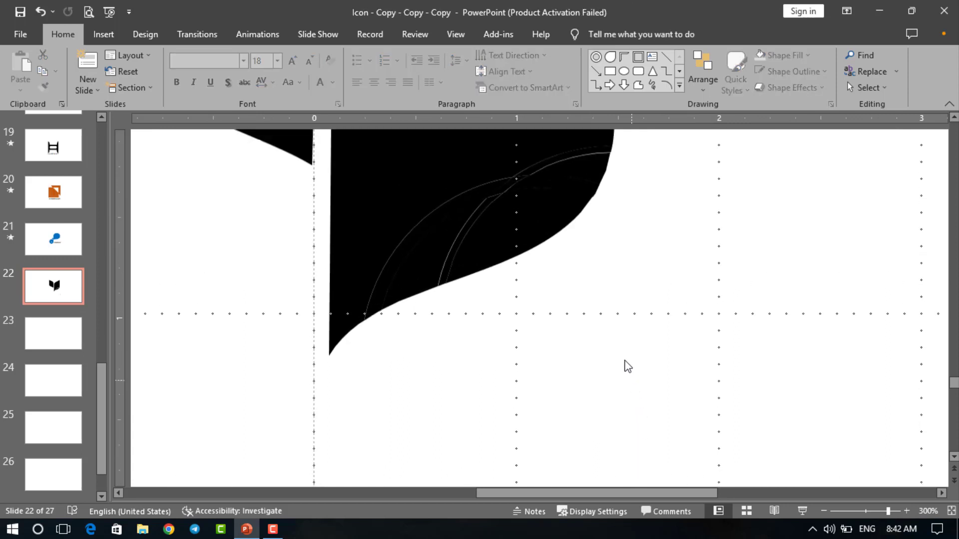
left_click(530, 206)
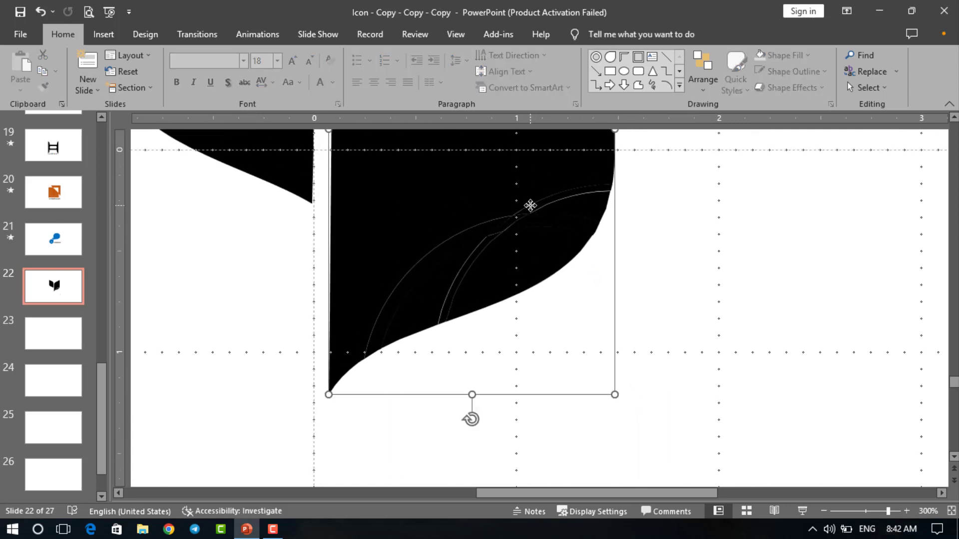
left_click(532, 209)
key("Delete")
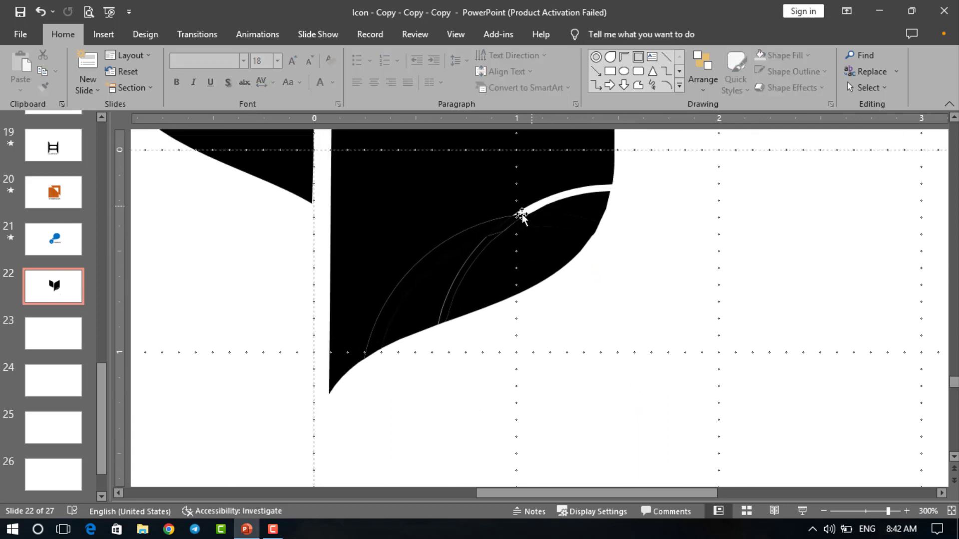
left_click(500, 226)
key("Delete")
left_click(486, 243)
key("Delete")
Delete the thicker ring's fragments inside the right leaf to open a second, wider curved cut crossing the first
left_click(475, 233)
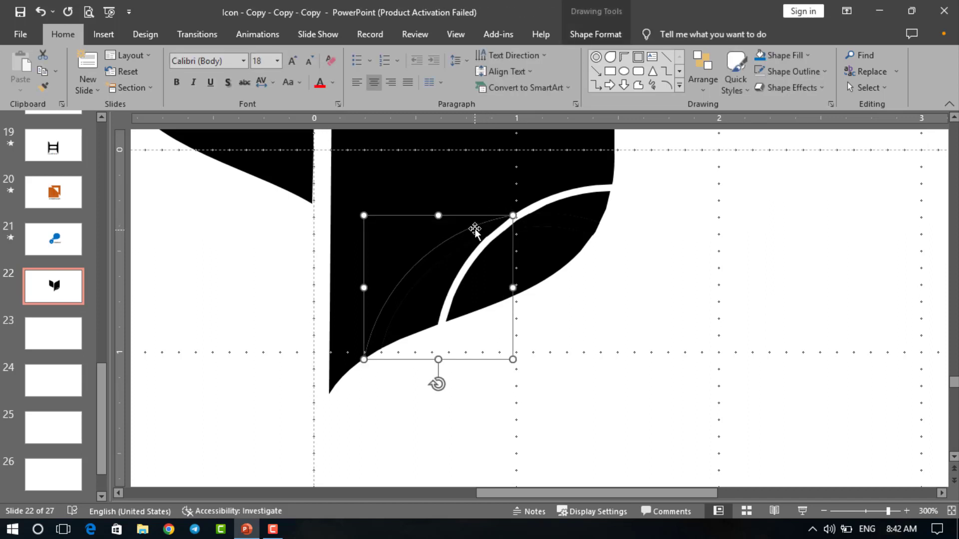
left_click(475, 228)
key("Delete")
left_click(544, 220)
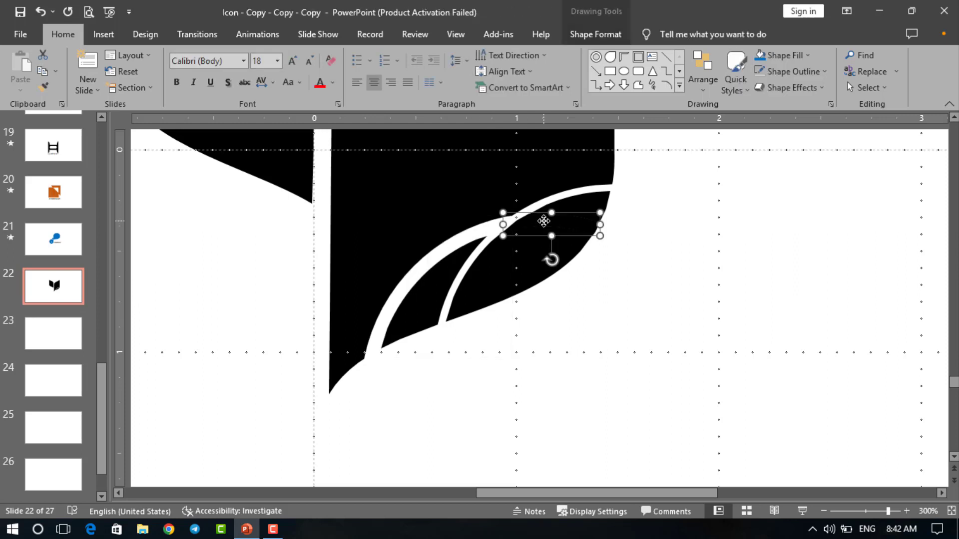
key("Delete")
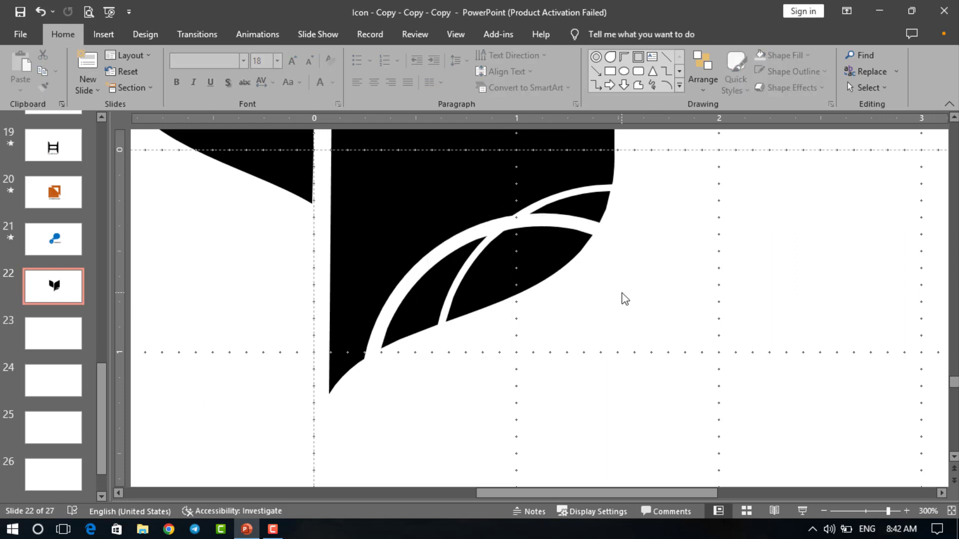
Select both leaves with all their fragments and group them into one icon
scroll(624, 299, "down", 5)
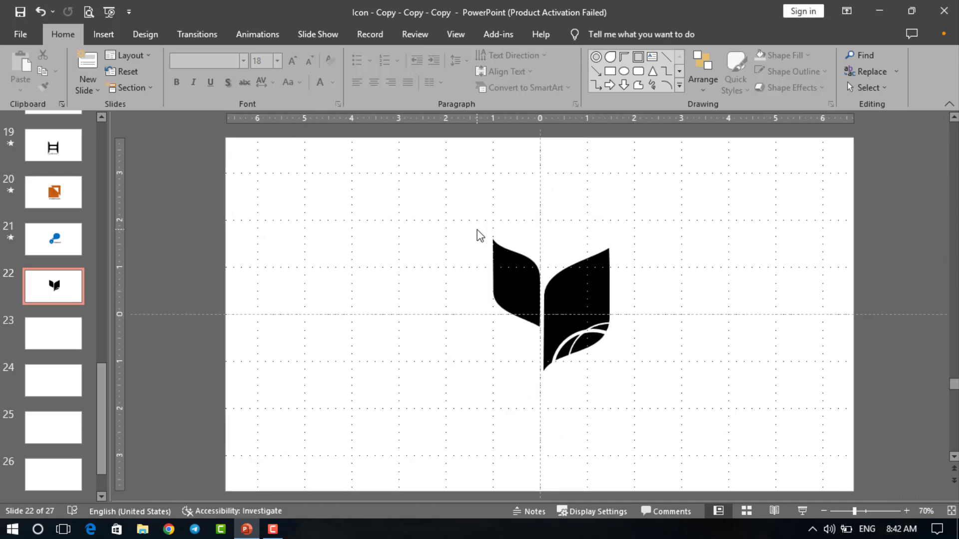
left_click_drag(454, 217, 686, 419)
scroll(687, 418, "up", 3, "ctrl")
scroll(674, 400, "up", 2, "ctrl")
key("ctrl+g")
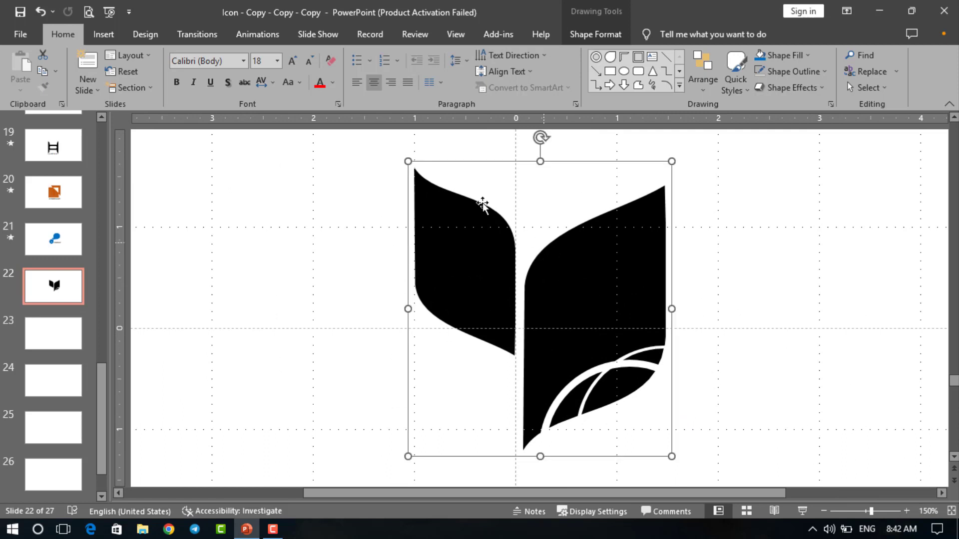
Fill the grouped icon with the darkest shade of the light grey theme color
left_click(595, 35)
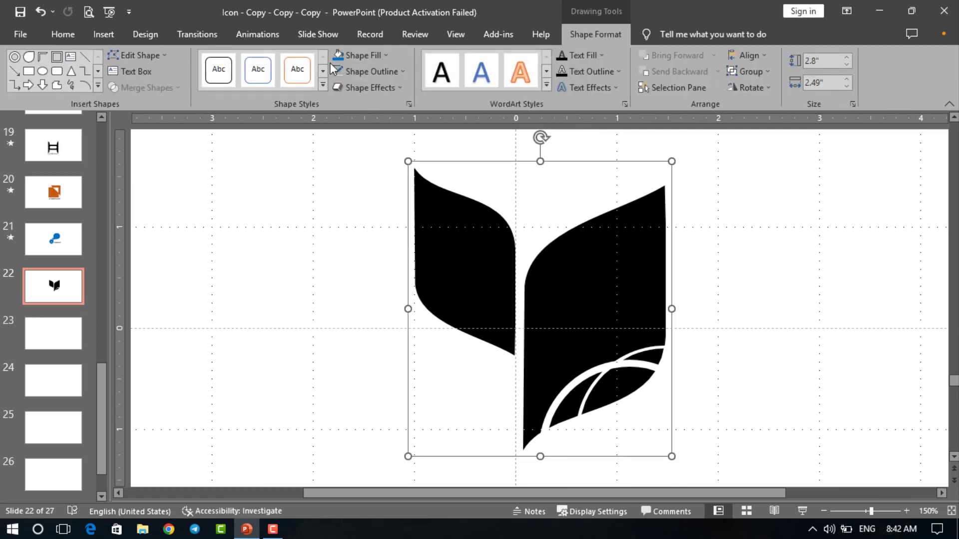
left_click(386, 56)
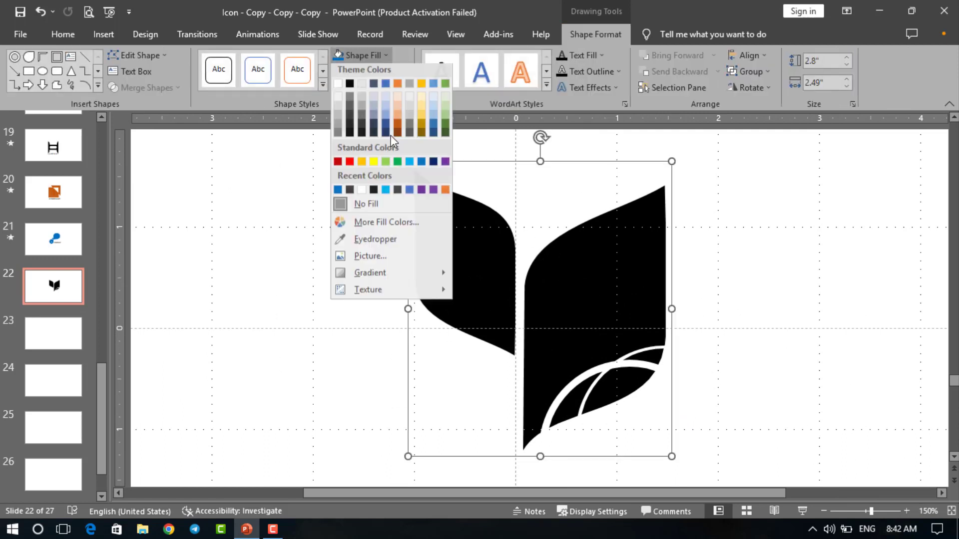
left_click(361, 137)
left_click(709, 246)
scroll(708, 246, "down", 5, "ctrl")
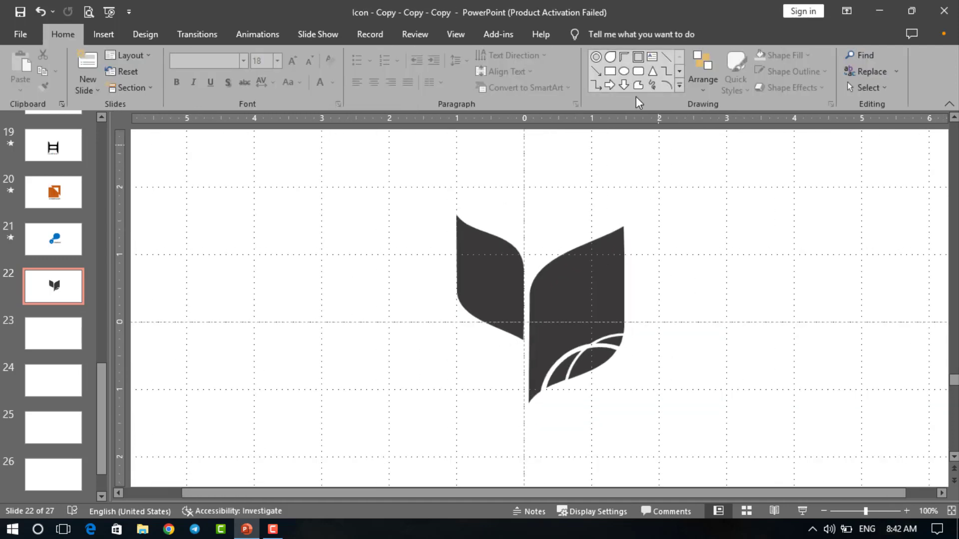
Add a text box below the left leaf containing the word "Company"
left_click(651, 56)
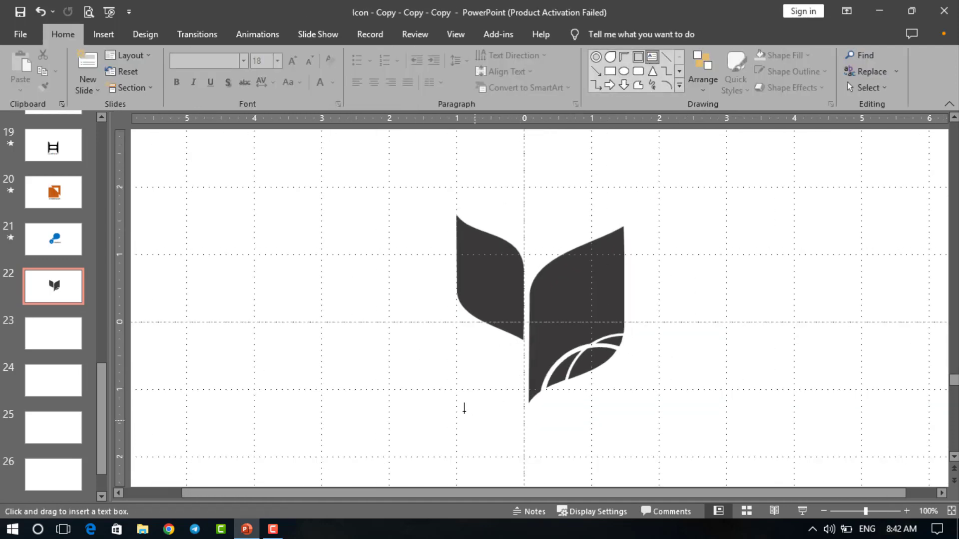
left_click(433, 358)
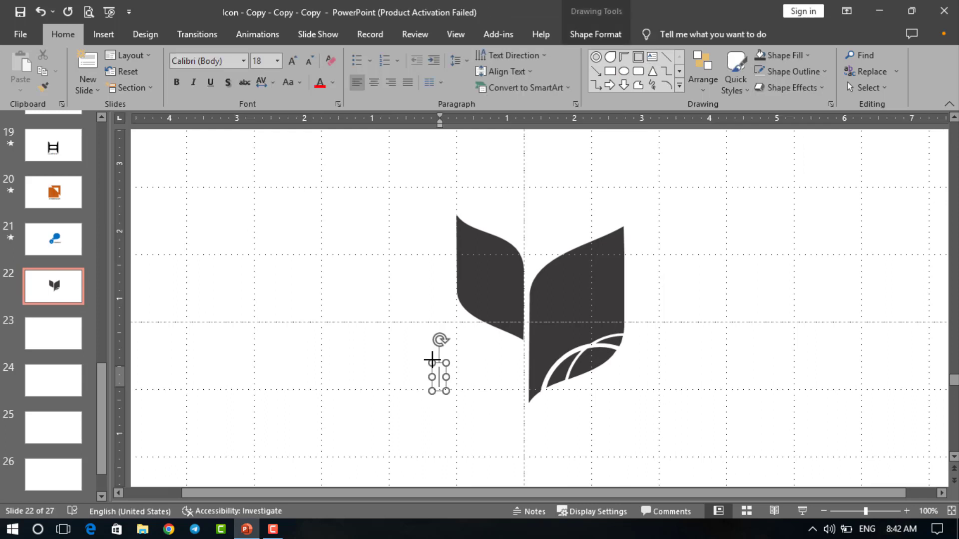
type("Ca")
type("m")
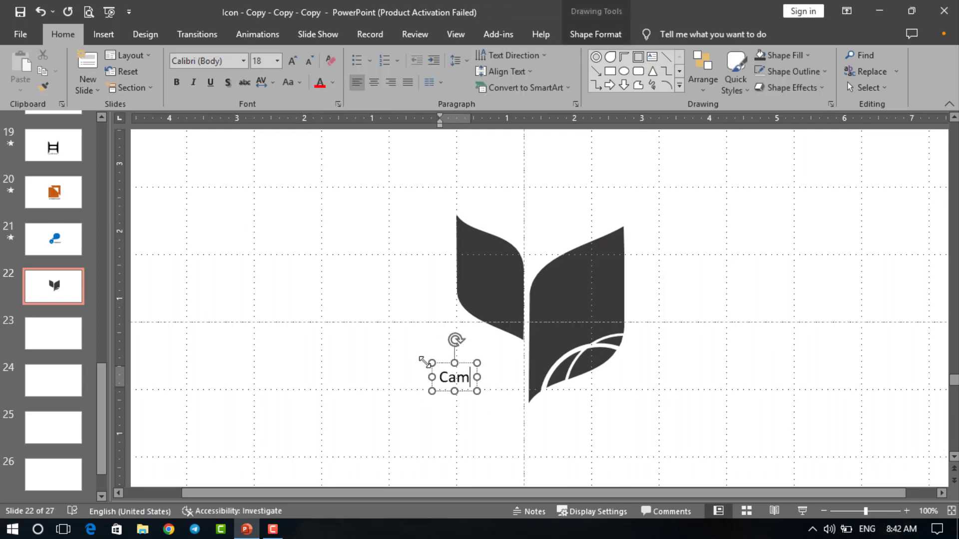
key("BackSpace")
key("BackSpace")
type("ompan")
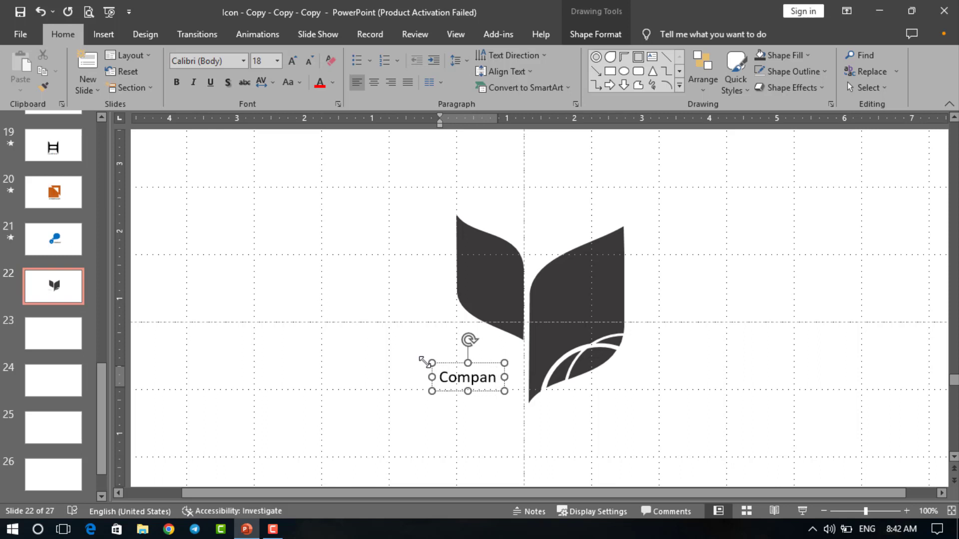
type("y")
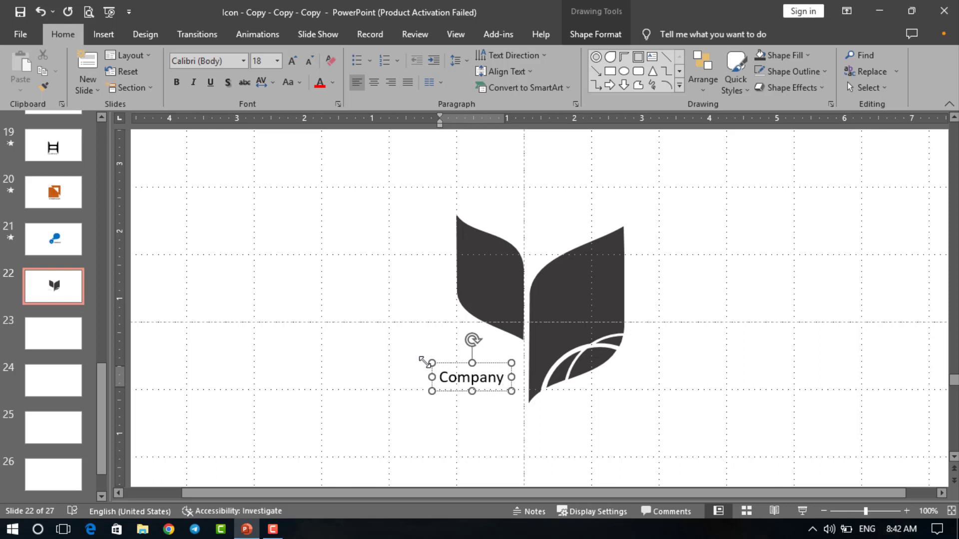
Format the "Company" text as uppercase, bold and size 20
left_click(443, 392)
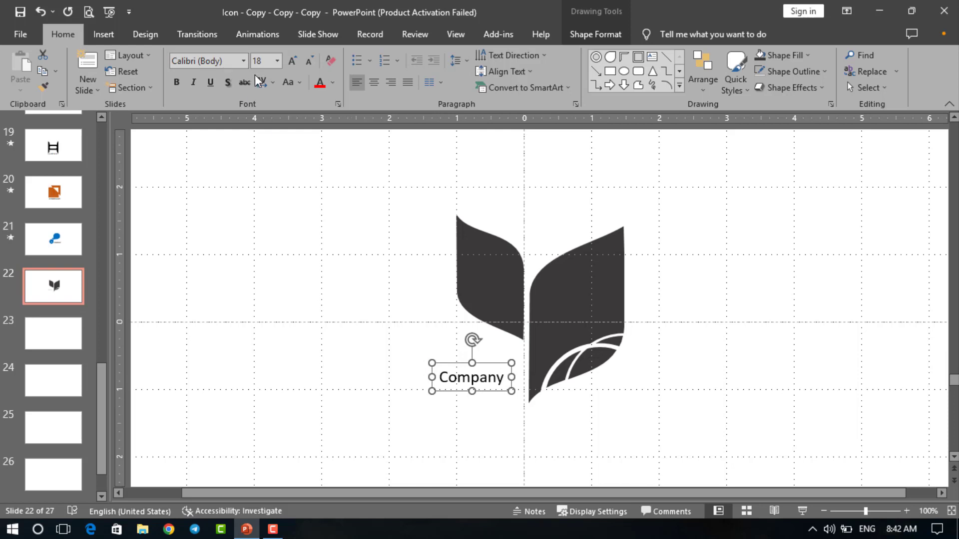
left_click(295, 82)
left_click(320, 135)
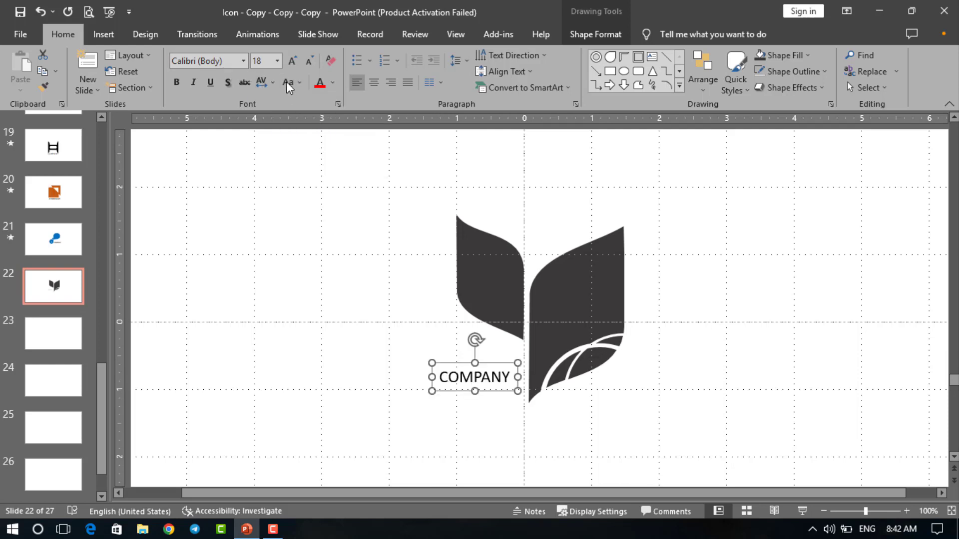
left_click(293, 62)
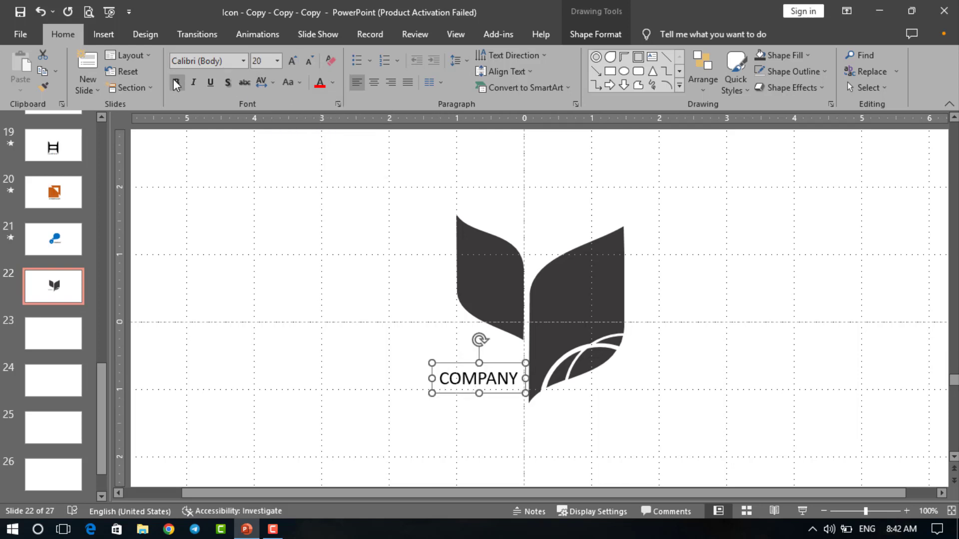
left_click(177, 82)
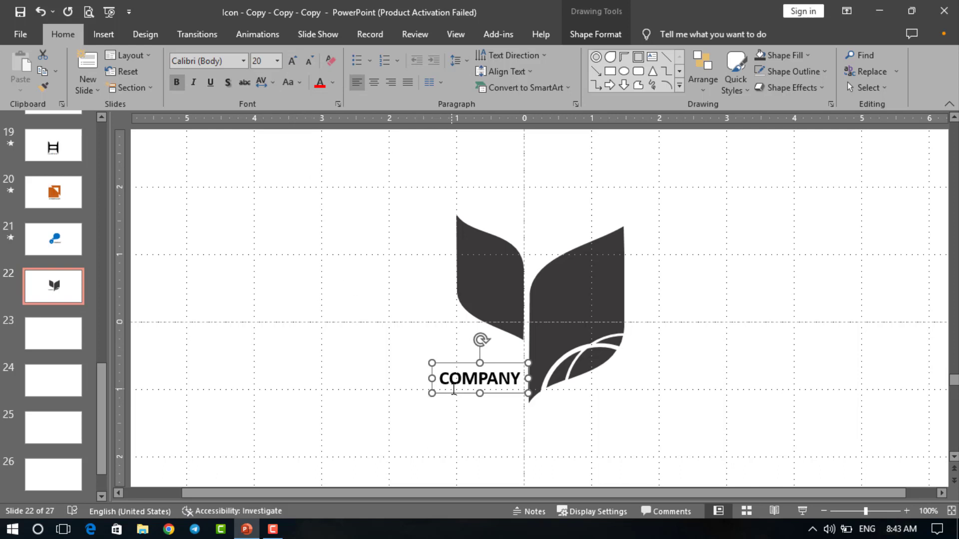
Move the COMPANY label slightly lower beside the right leaf's tip and group it with the icon
mouse_move(453, 389)
left_mouse_down()
mouse_move(456, 381)
mouse_move(459, 401)
left_mouse_up()
left_click(498, 319, "shift")
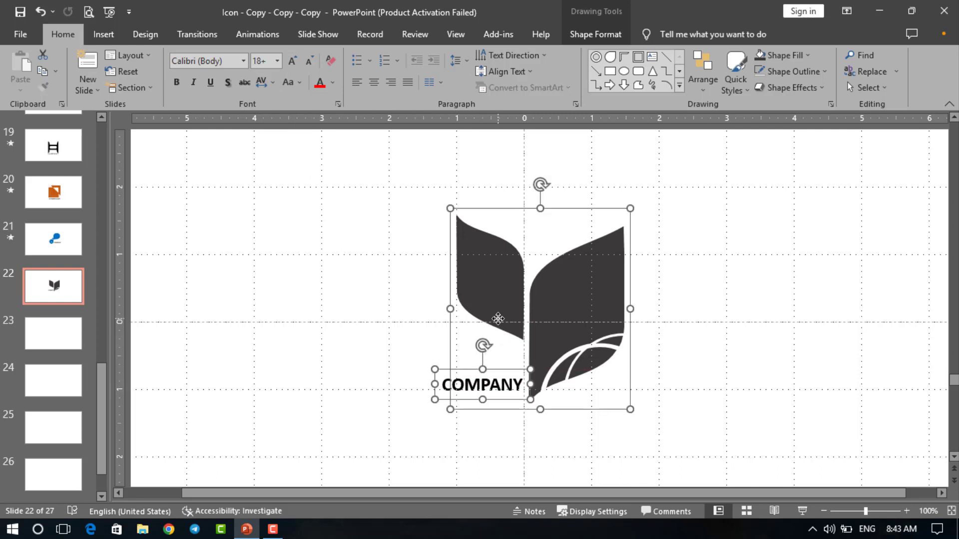
key("ctrl+g")
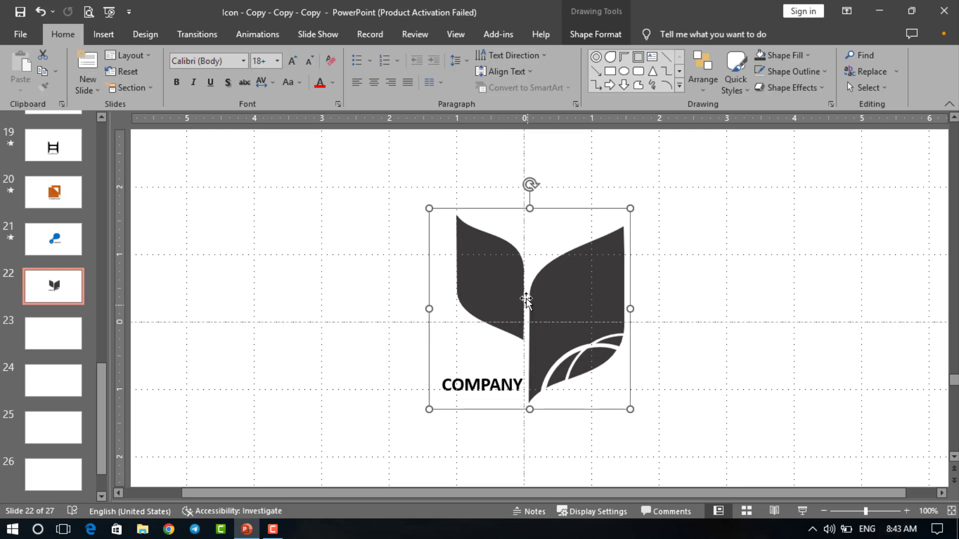
Apply the Float In animation to the grouped logo and start the slide show from the current slide
left_click(274, 36)
left_click(289, 80)
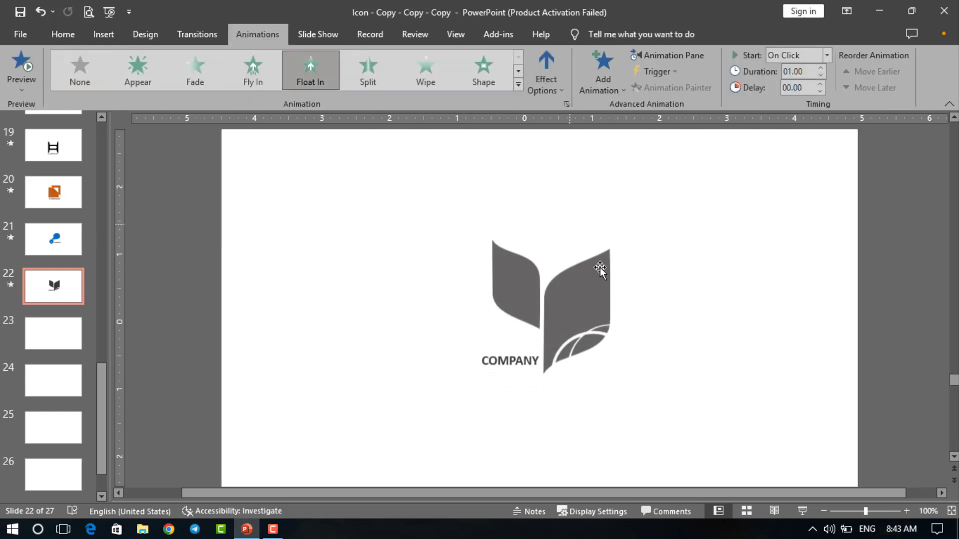
left_click(801, 512)
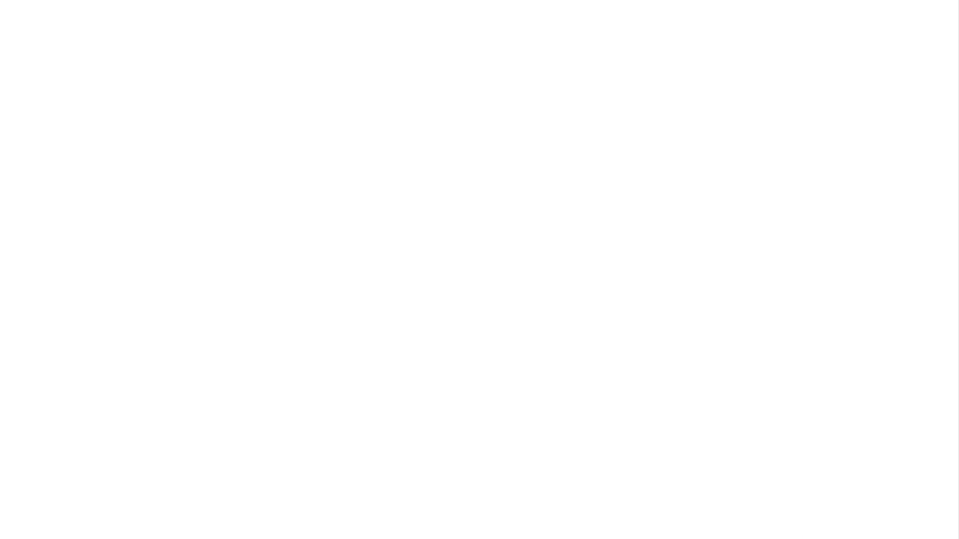